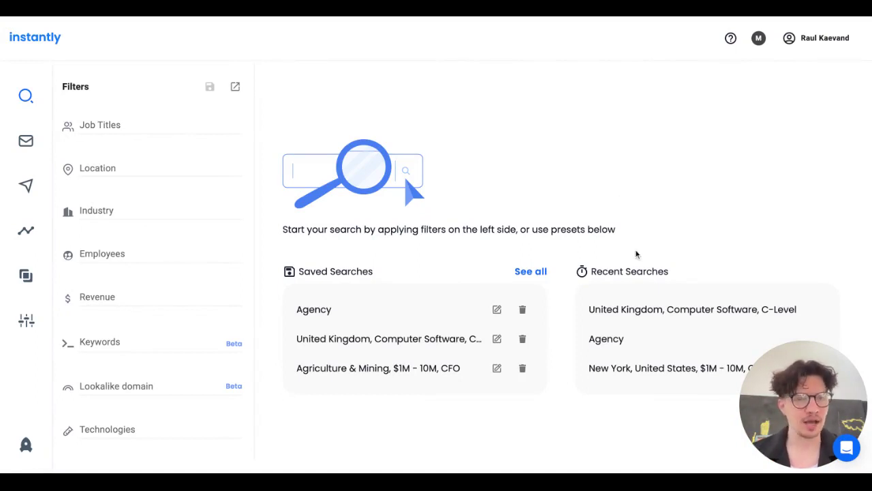
# Apply the saved UK Computer Software C-level search and select all 125 results.
pyautogui.click(392, 339)
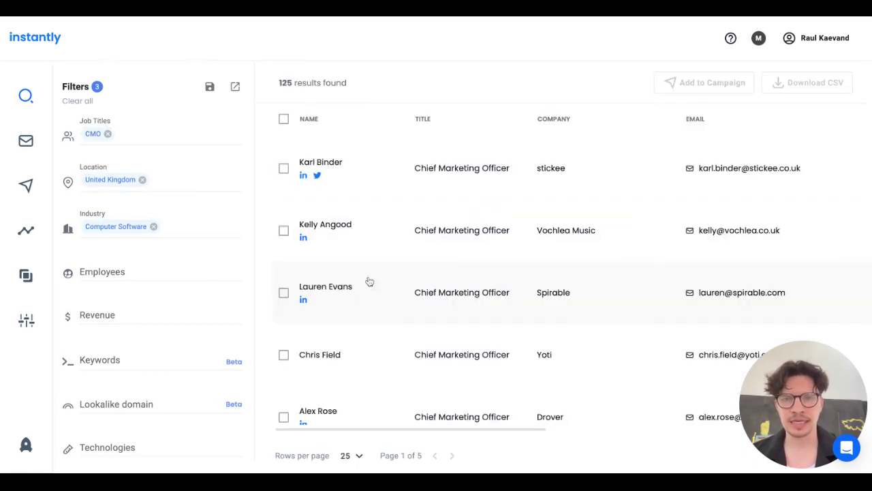
pyautogui.click(284, 120)
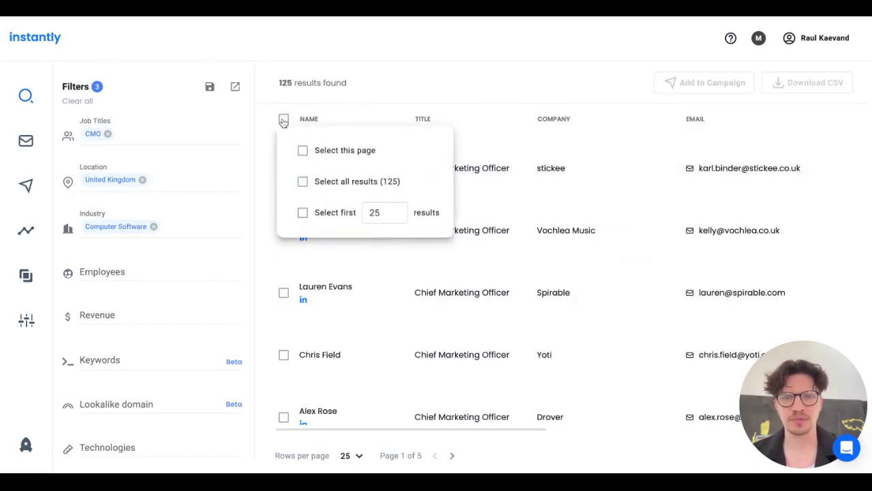
pyautogui.click(301, 181)
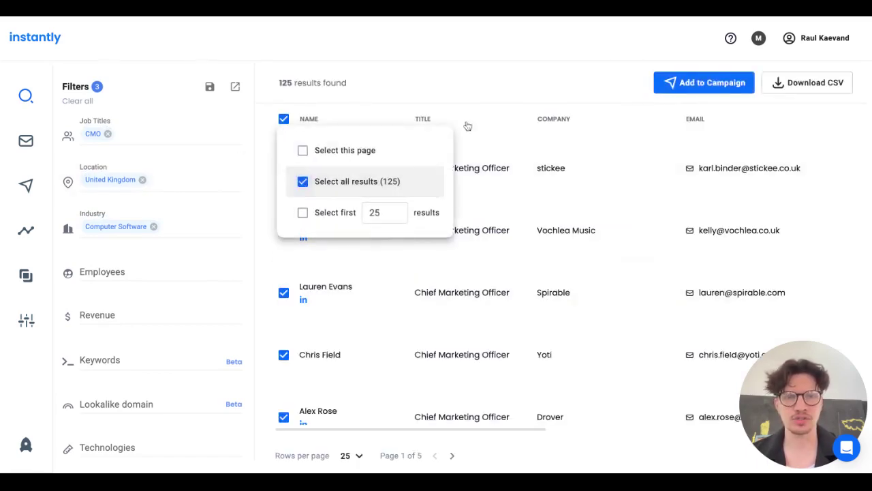
# Add the selected leads to a new campaign named 'test123'.
pyautogui.click(702, 84)
pyautogui.click(395, 269)
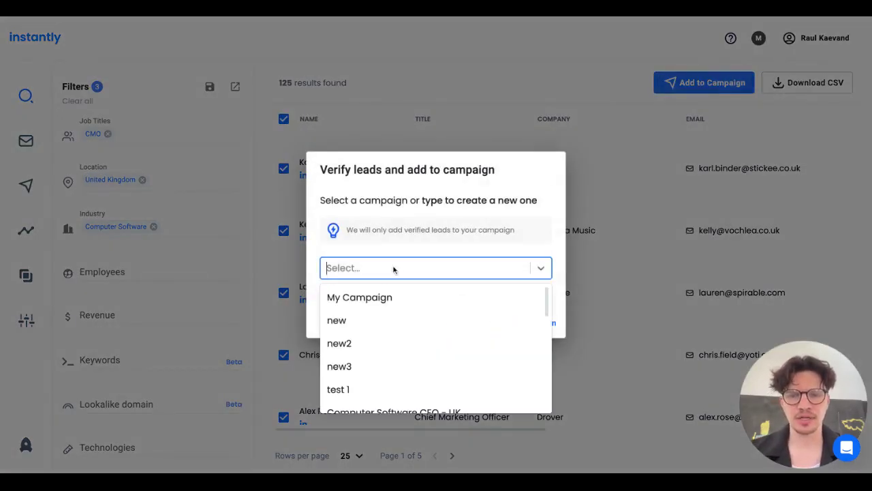
pyautogui.write('test123')
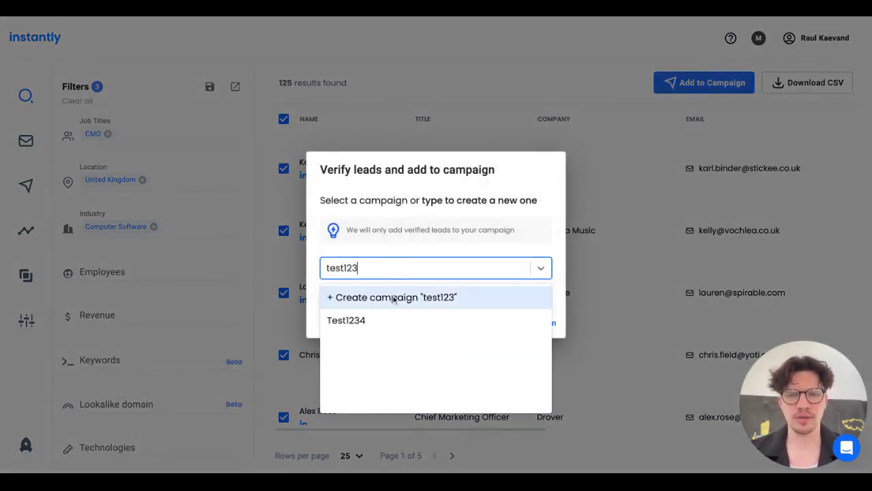
pyautogui.click(395, 297)
pyautogui.click(526, 324)
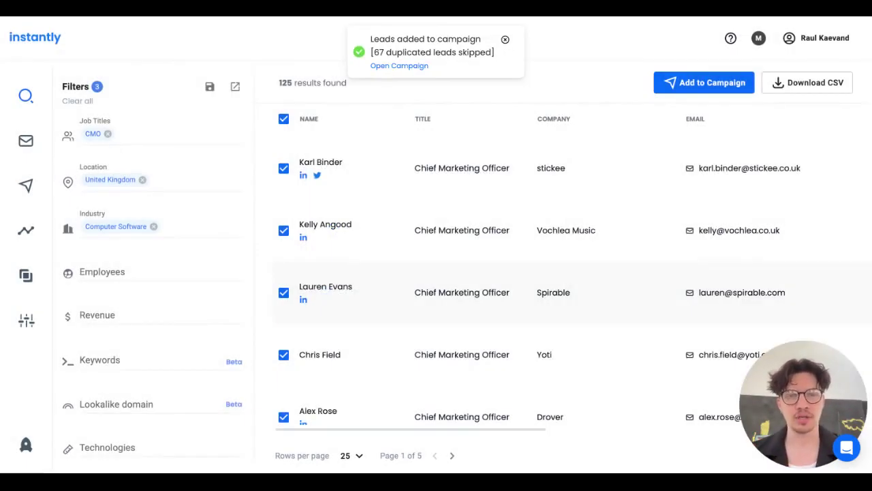
# In campaign test123, apply a ready-made template to email step one, then return to Leads.
pyautogui.click(391, 66)
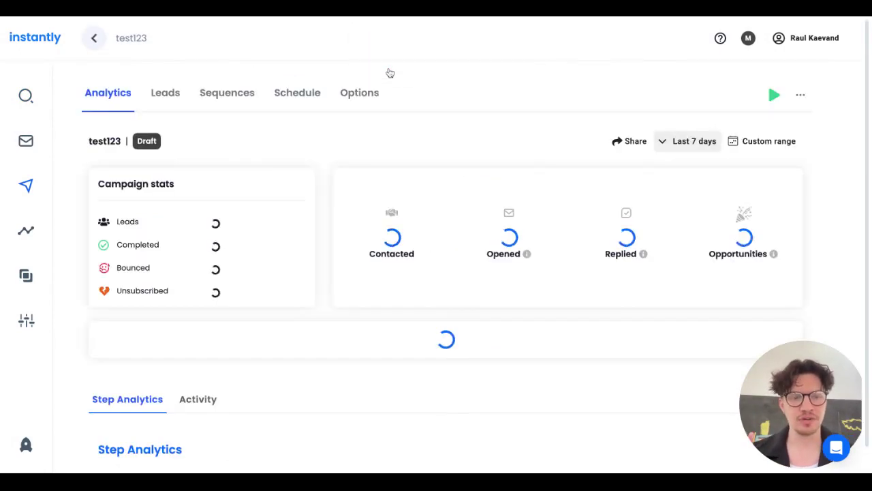
pyautogui.click(166, 94)
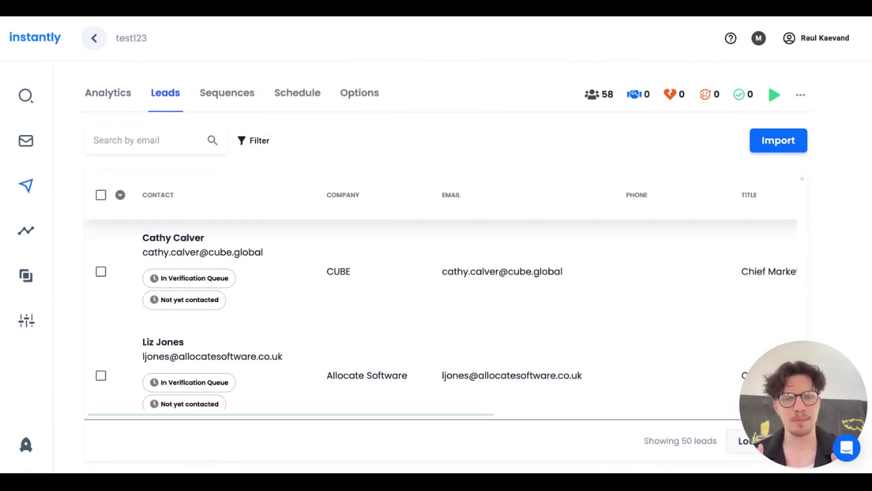
pyautogui.click(225, 106)
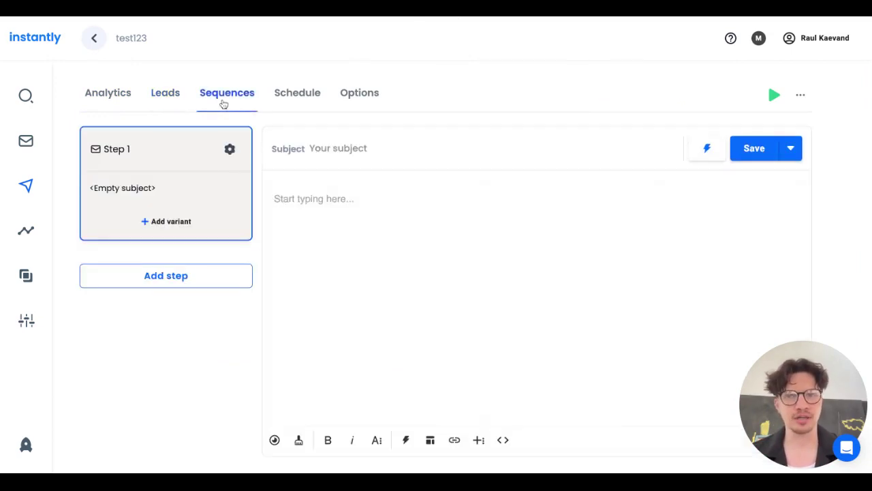
pyautogui.click(430, 439)
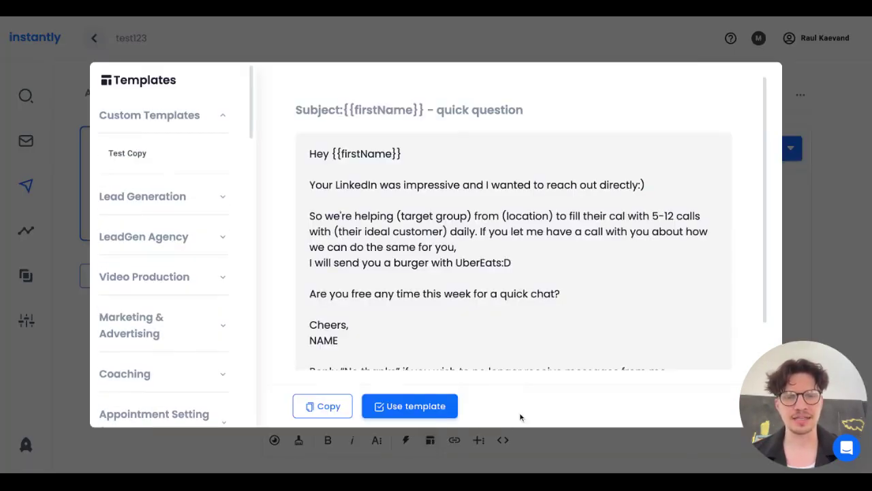
pyautogui.click(408, 405)
pyautogui.click(294, 97)
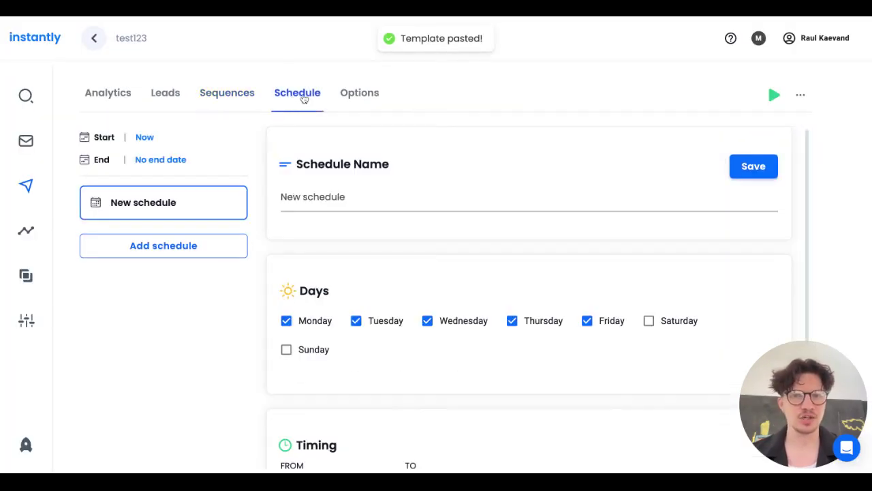
pyautogui.click(165, 100)
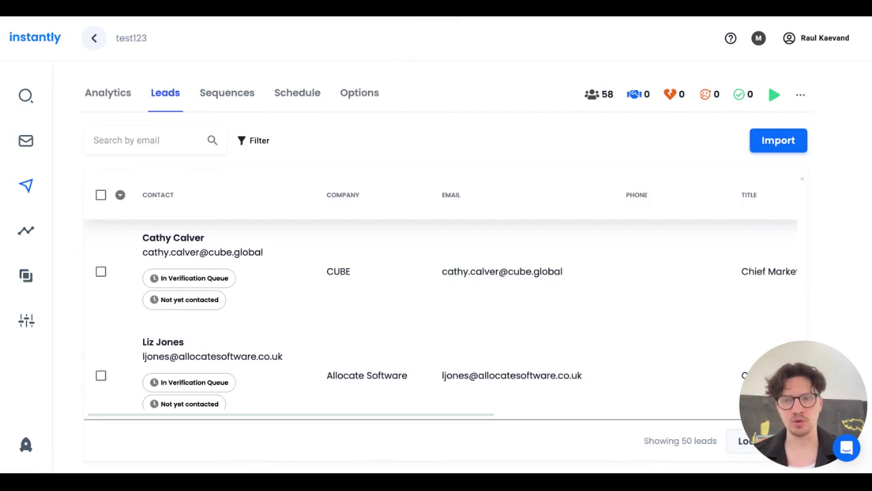
# Return to Lead Finder showing the 125 UK Computer Software CMO results.
pyautogui.click(26, 98)
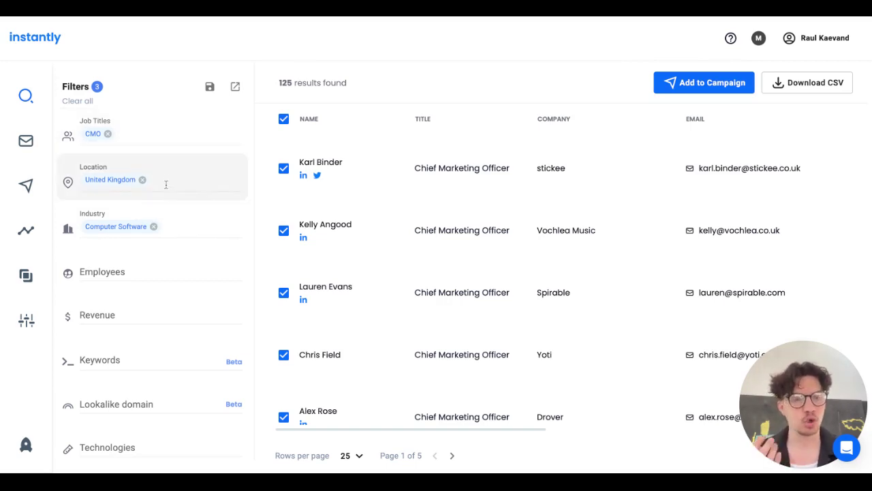
# Remove the Computer Software, United Kingdom and CMO filter chips.
pyautogui.click(153, 227)
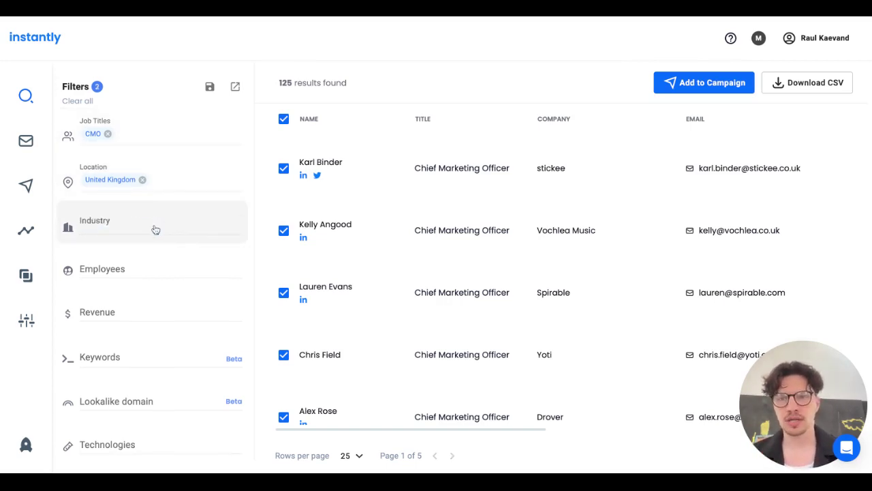
pyautogui.click(142, 179)
pyautogui.click(108, 134)
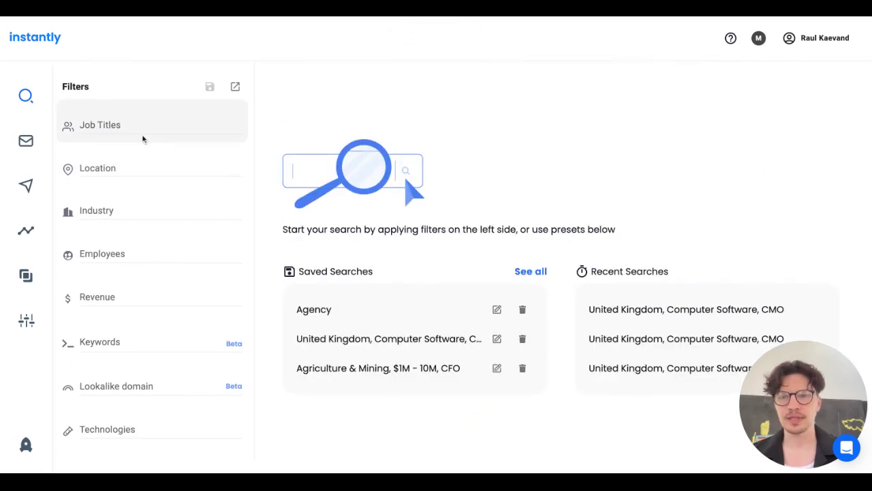
# Preview the Job Titles, Industry, Employees and Revenue filter options without applying any.
pyautogui.click(121, 125)
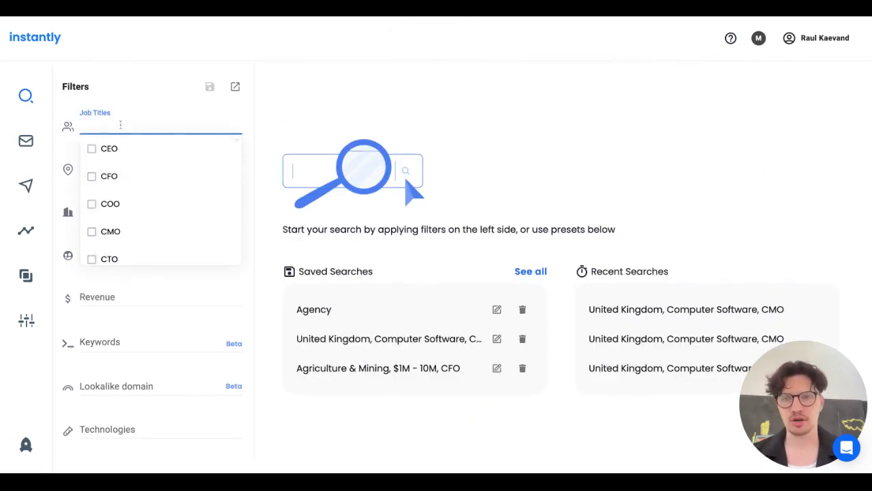
pyautogui.click(249, 124)
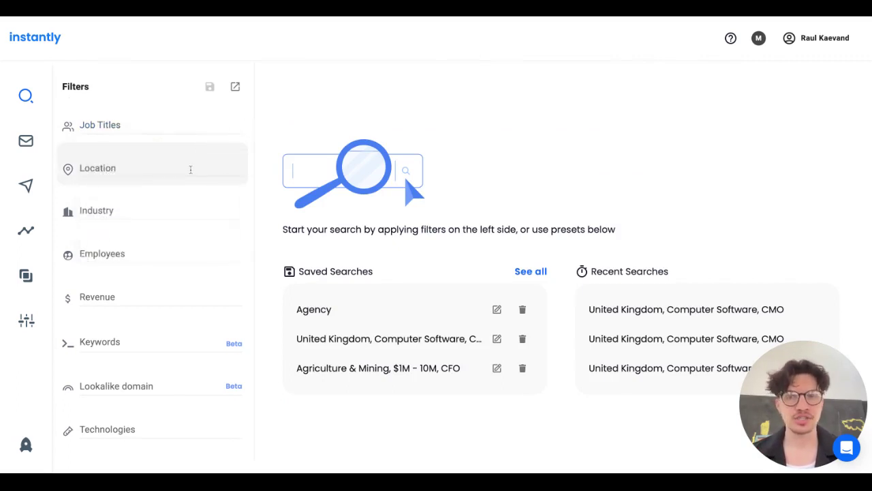
pyautogui.click(190, 169)
pyautogui.click(214, 208)
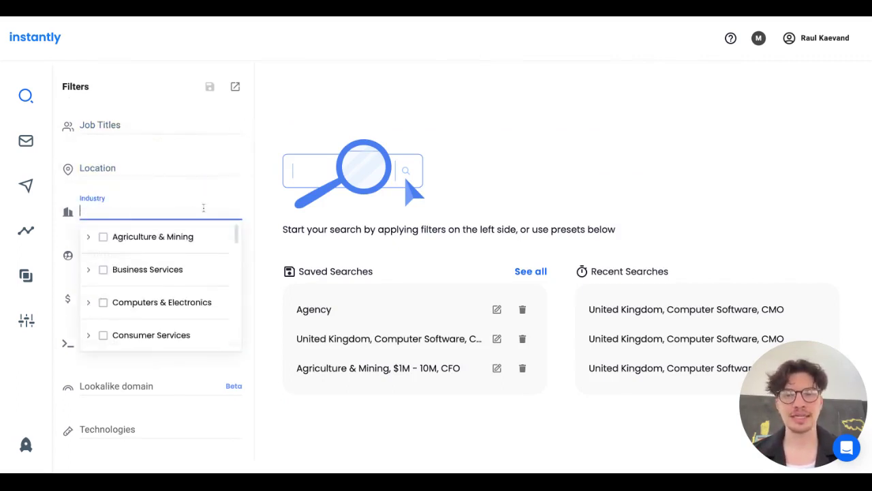
pyautogui.click(89, 239)
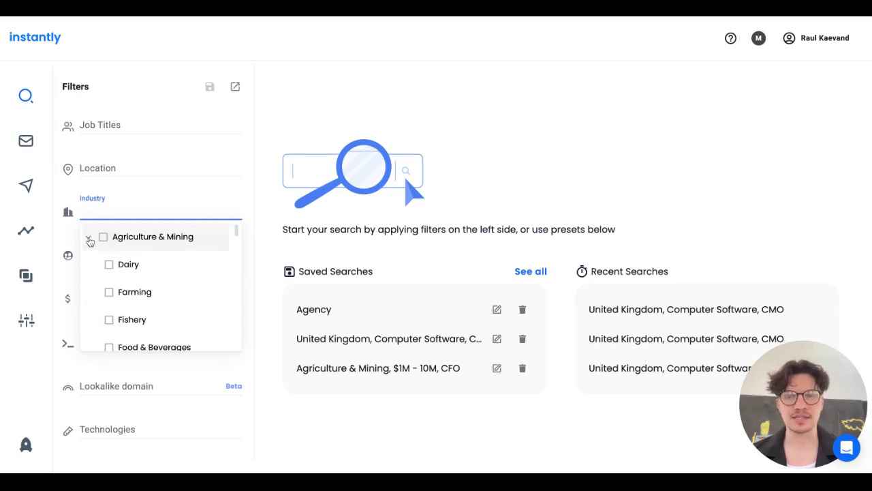
pyautogui.click(89, 240)
pyautogui.click(254, 207)
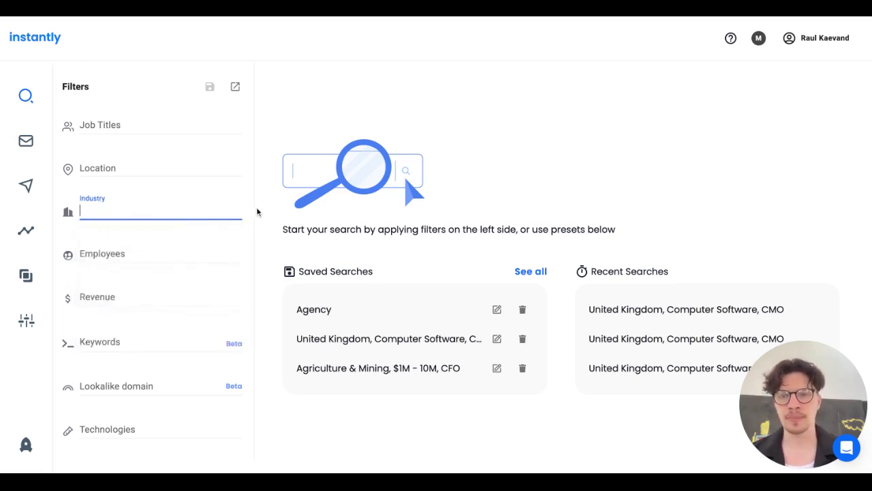
pyautogui.click(214, 248)
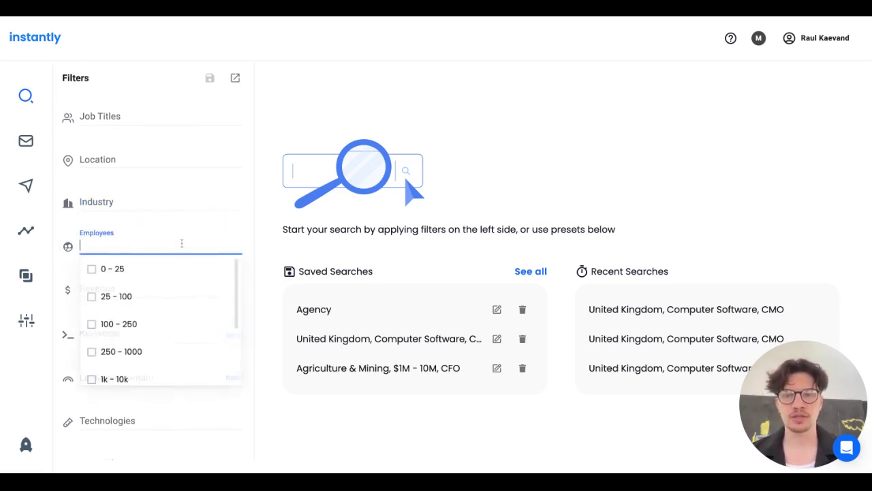
pyautogui.click(257, 251)
pyautogui.click(123, 292)
pyautogui.click(263, 283)
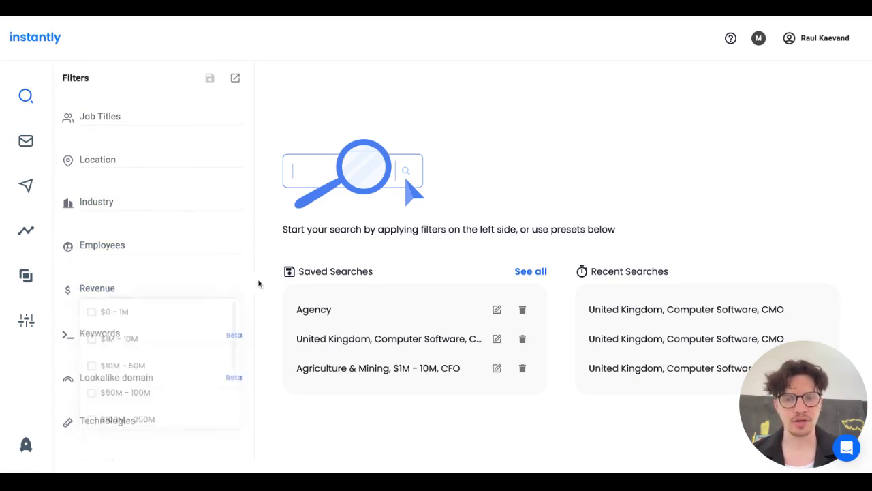
# Add 'agency' as a keyword filter, giving 264,226 results.
pyautogui.scroll(-2, 170, 332)
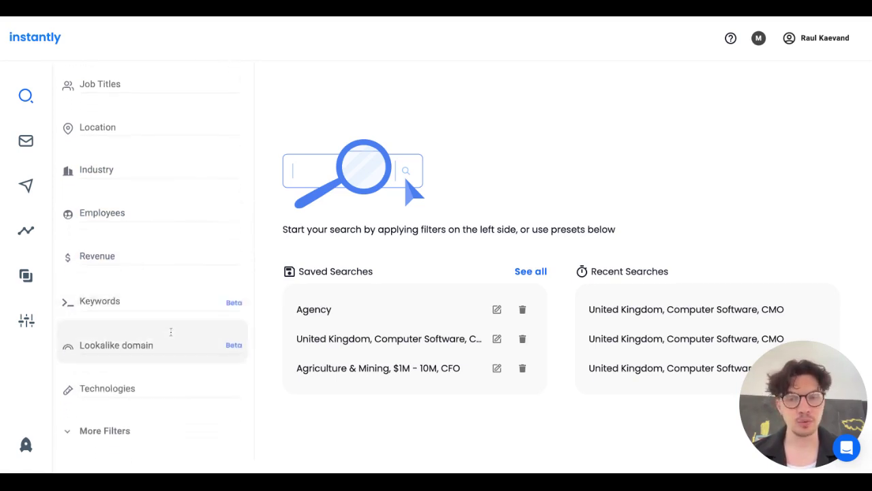
pyautogui.click(137, 285)
pyautogui.write('agenc')
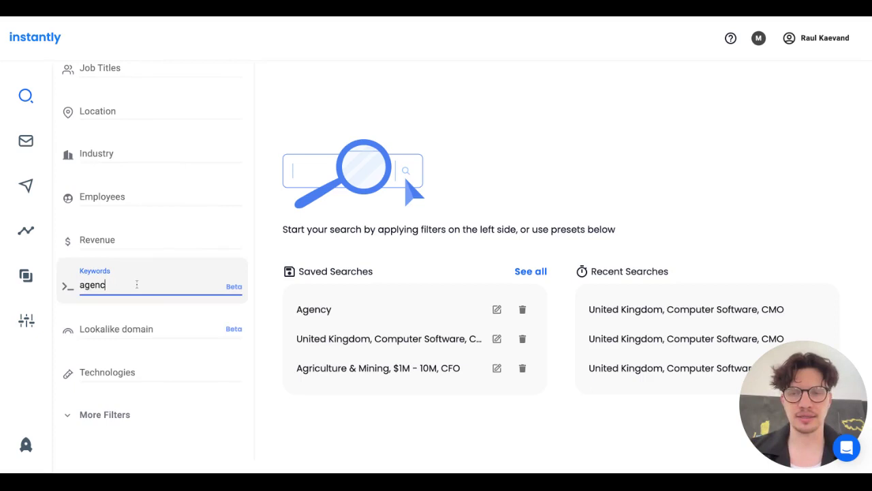
pyautogui.write('y')
pyautogui.press('Return')
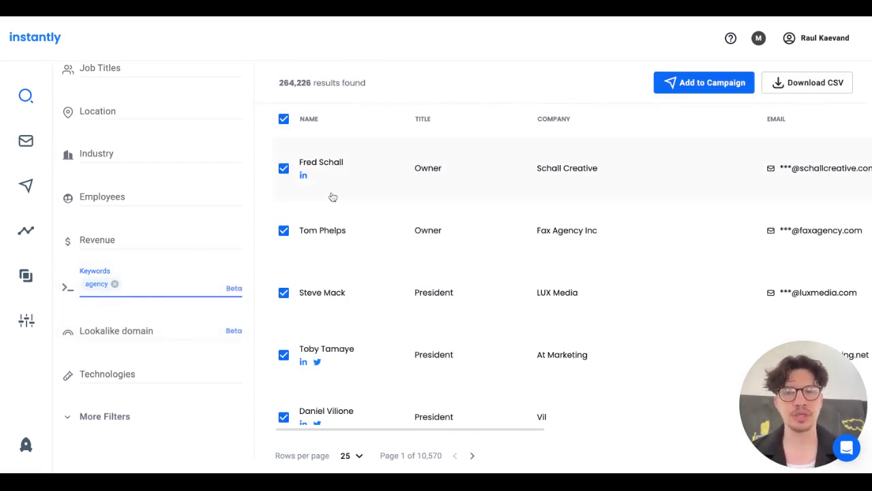
pyautogui.scroll(1, 195, 150)
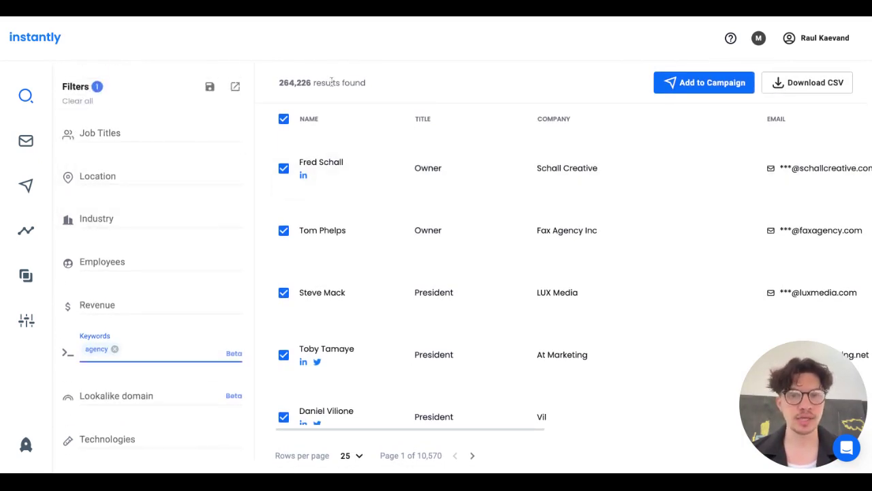
# Select the first 125 agency results.
pyautogui.click(284, 119)
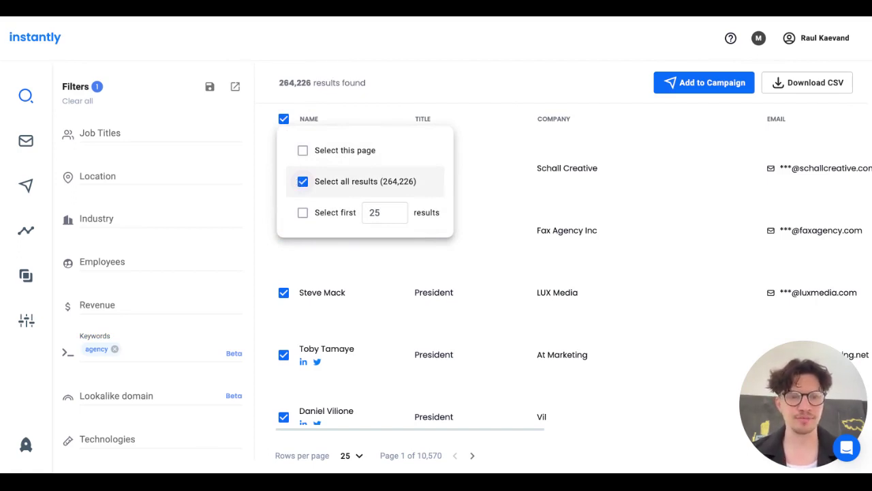
pyautogui.click(303, 212)
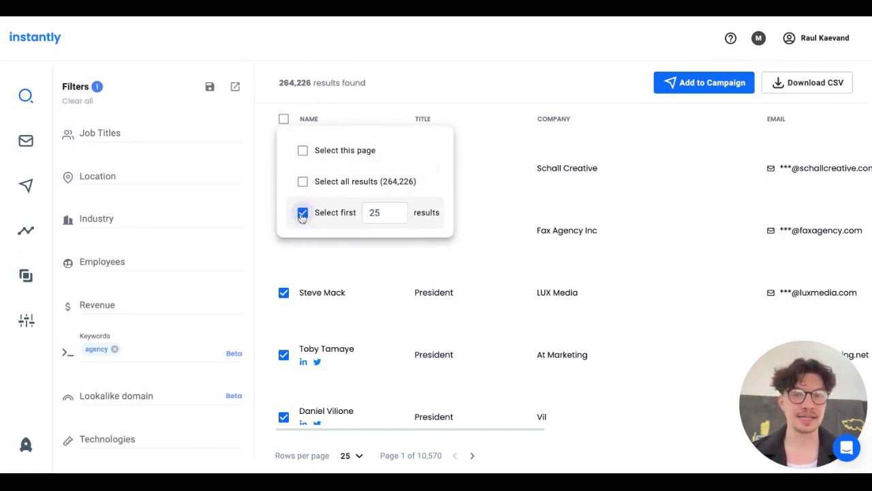
pyautogui.doubleClick(384, 214)
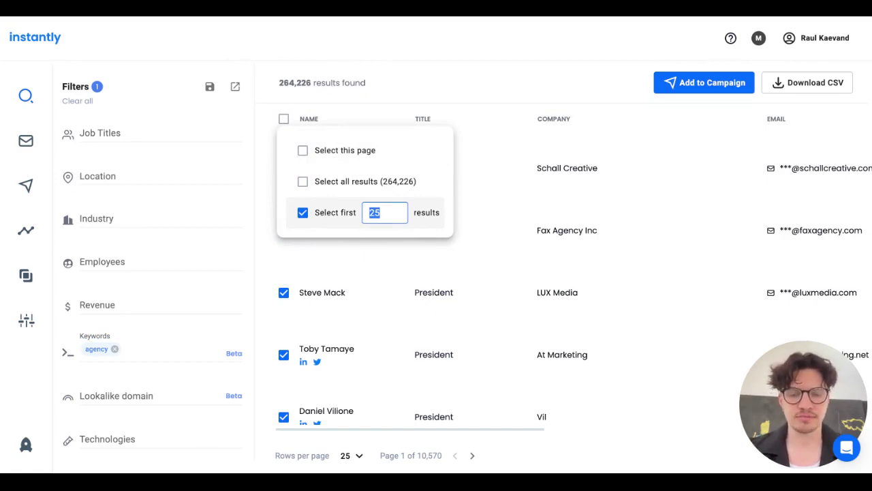
pyautogui.write('12')
pyautogui.press('Return')
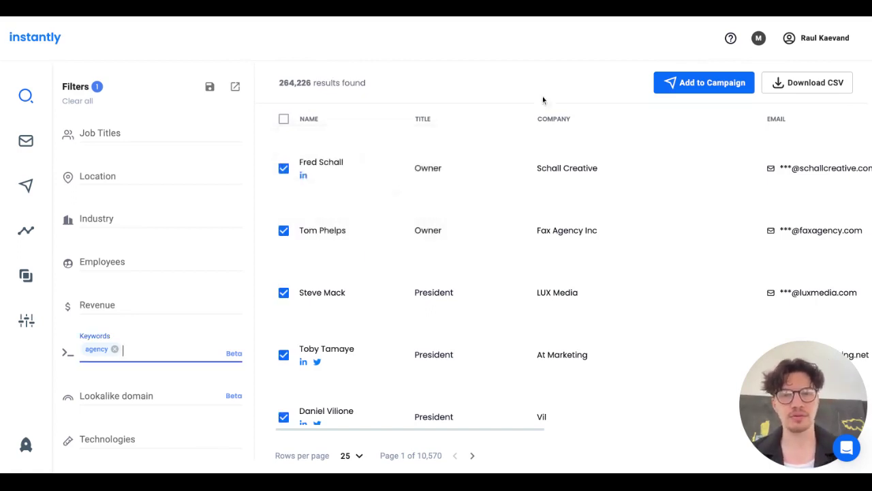
# Add the selected leads to a new campaign named 'agency test'.
pyautogui.click(683, 89)
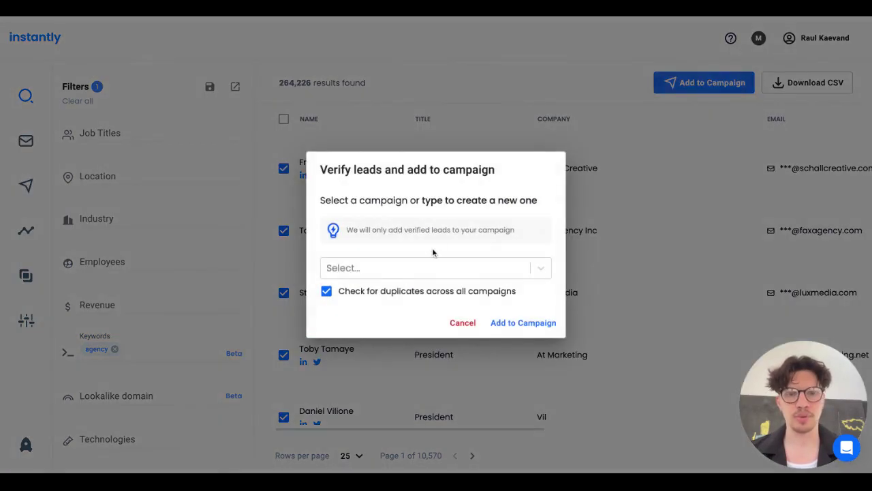
pyautogui.click(399, 270)
pyautogui.write('agency te')
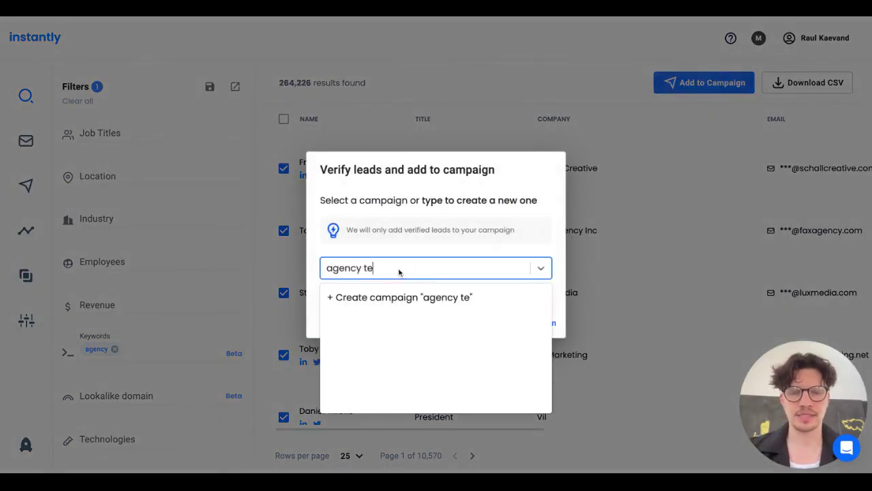
pyautogui.write('st')
pyautogui.click(435, 298)
pyautogui.click(515, 325)
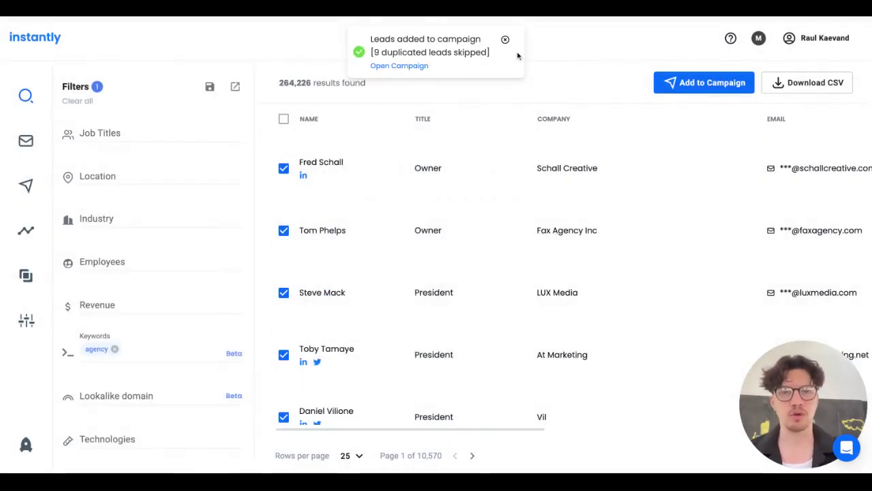
# Review the leads now in the agency test campaign.
pyautogui.click(393, 67)
pyautogui.click(167, 95)
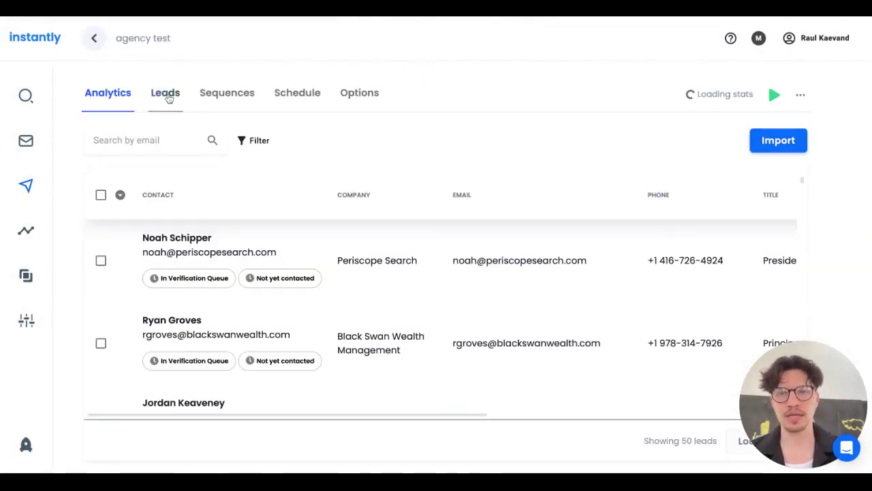
pyautogui.scroll(-2, 266, 294)
pyautogui.scroll(-3, 263, 293)
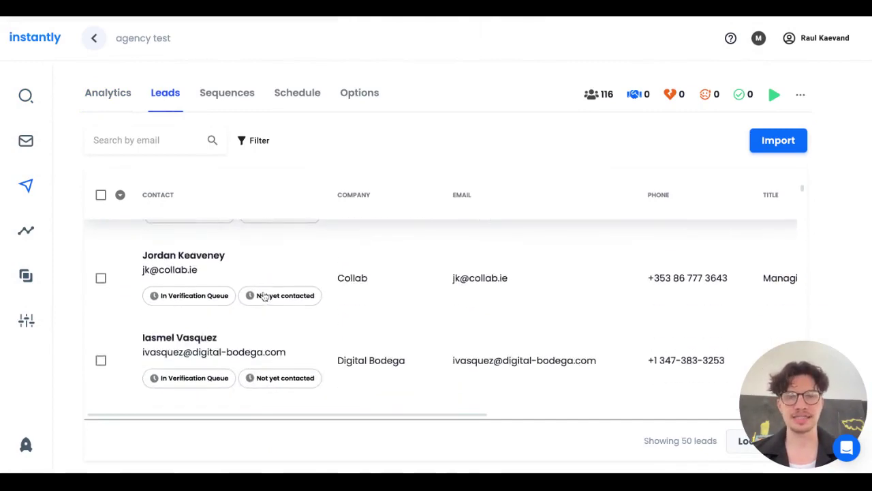
pyautogui.scroll(3, 265, 295)
# Back in the lead search, remove the agency keyword filter.
pyautogui.click(27, 96)
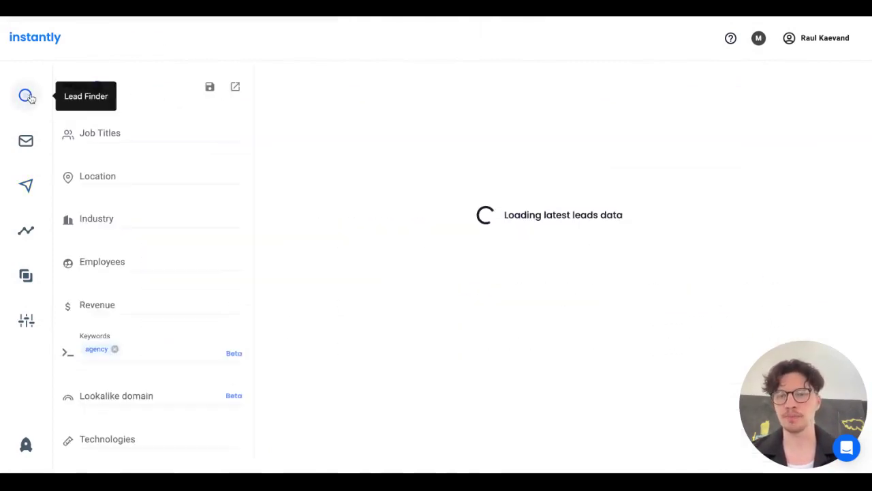
pyautogui.scroll(-3, 127, 346)
pyautogui.click(115, 259)
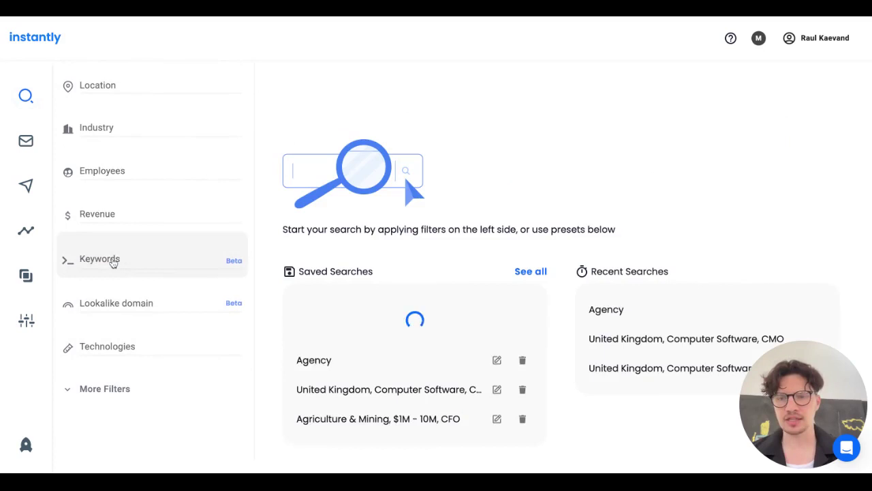
# Filter leads by the Shopify technology.
pyautogui.scroll(-1, 126, 307)
pyautogui.click(124, 331)
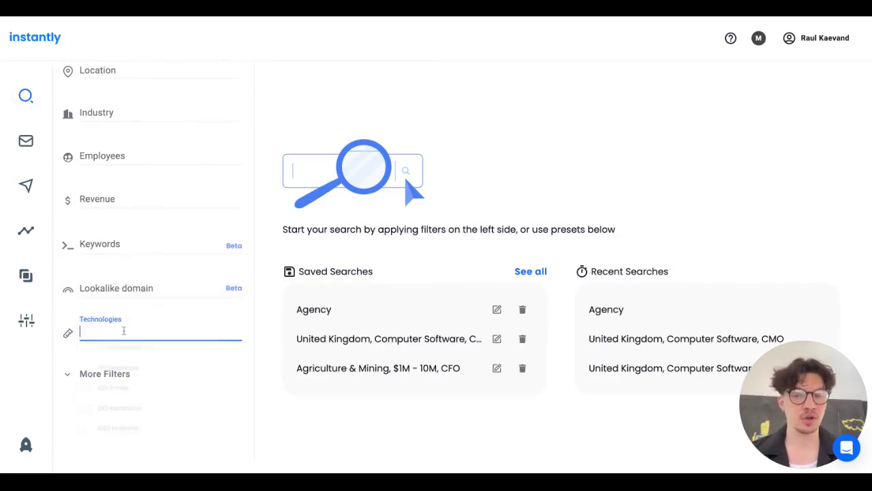
pyautogui.write('shopify')
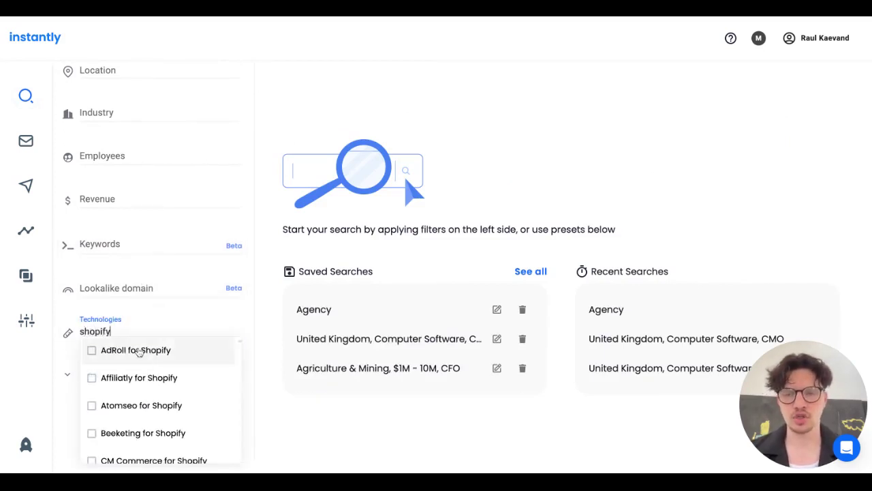
pyautogui.scroll(-1, 146, 361)
pyautogui.scroll(-3, 146, 376)
pyautogui.scroll(-1, 148, 382)
pyautogui.scroll(-5, 149, 381)
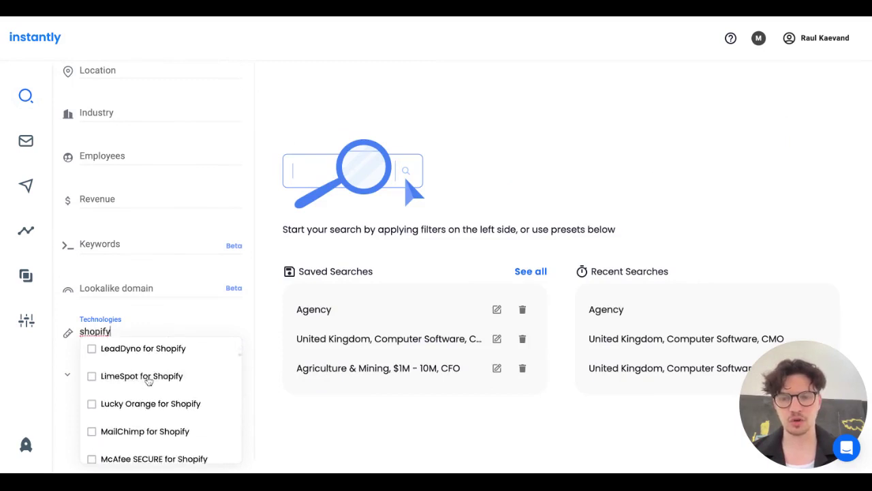
pyautogui.scroll(-5, 146, 375)
pyautogui.scroll(-3, 146, 375)
pyautogui.scroll(-2, 146, 376)
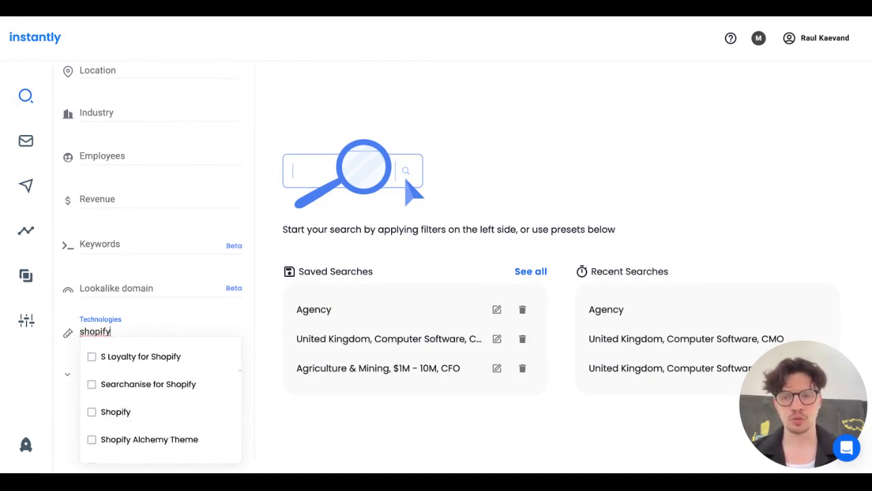
pyautogui.scroll(-1, 160, 395)
pyautogui.click(92, 364)
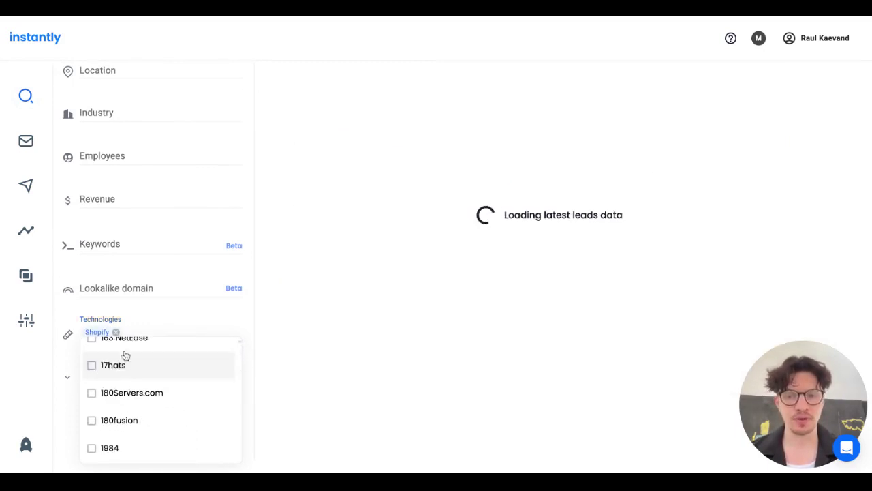
pyautogui.click(256, 308)
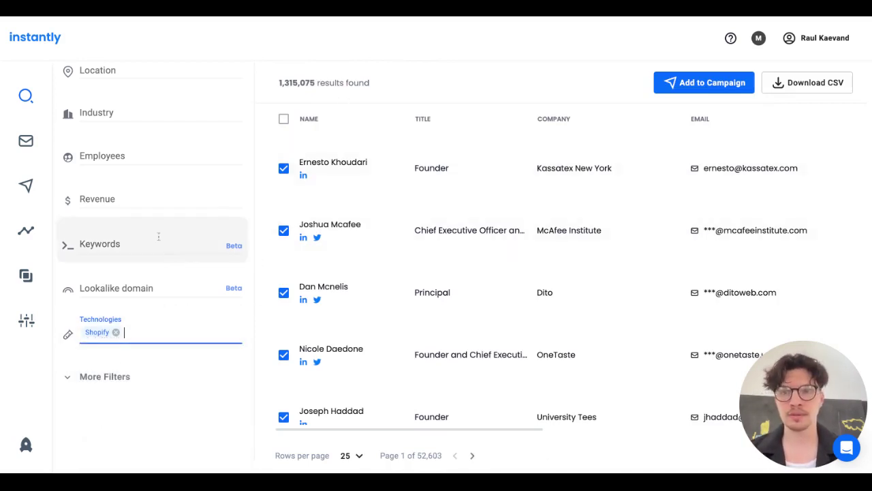
# Limit results to companies with $10M–50M revenue.
pyautogui.click(131, 200)
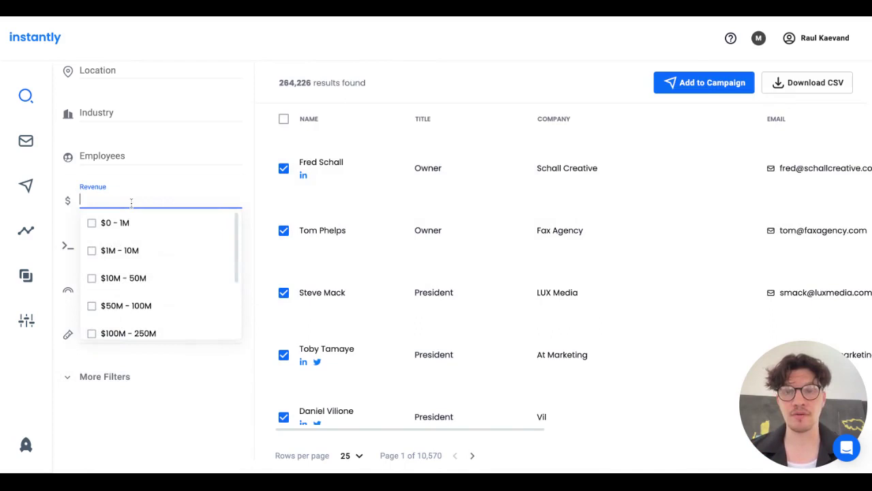
pyautogui.click(92, 281)
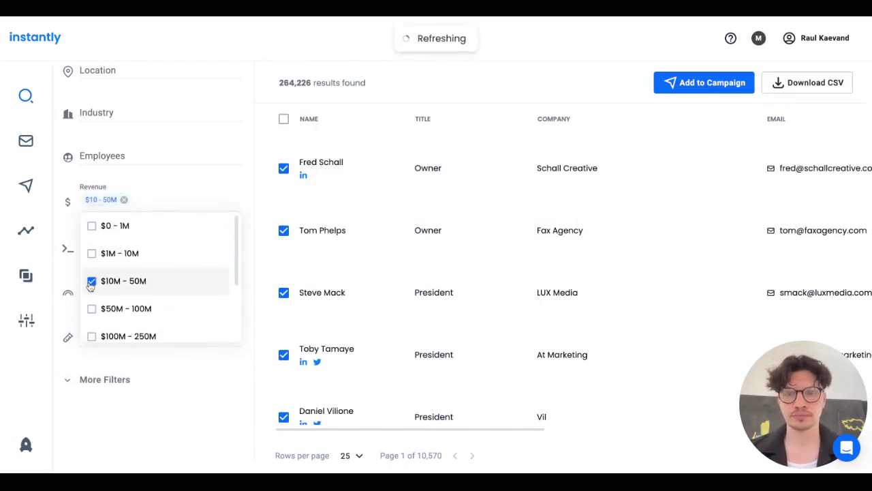
pyautogui.click(137, 407)
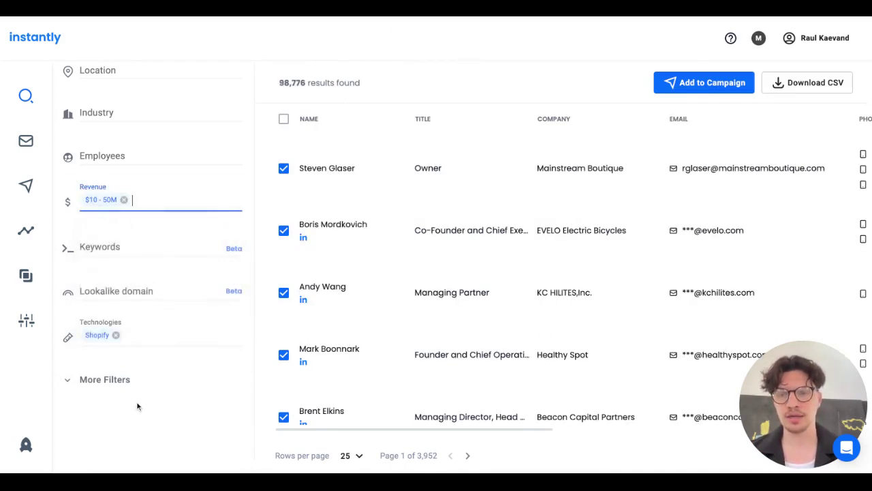
# Filter management level to C-Level, narrowing results to 4,294.
pyautogui.click(112, 380)
pyautogui.scroll(-3, 202, 376)
pyautogui.scroll(-1, 156, 322)
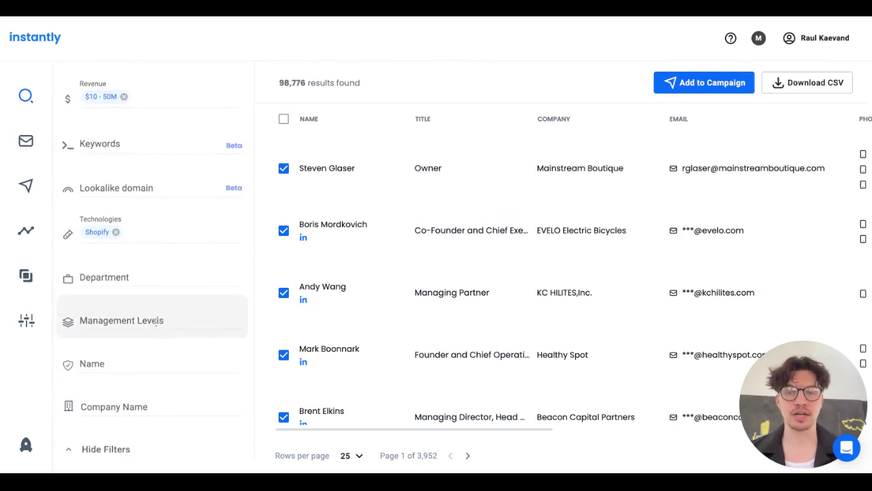
pyautogui.click(146, 321)
pyautogui.click(92, 347)
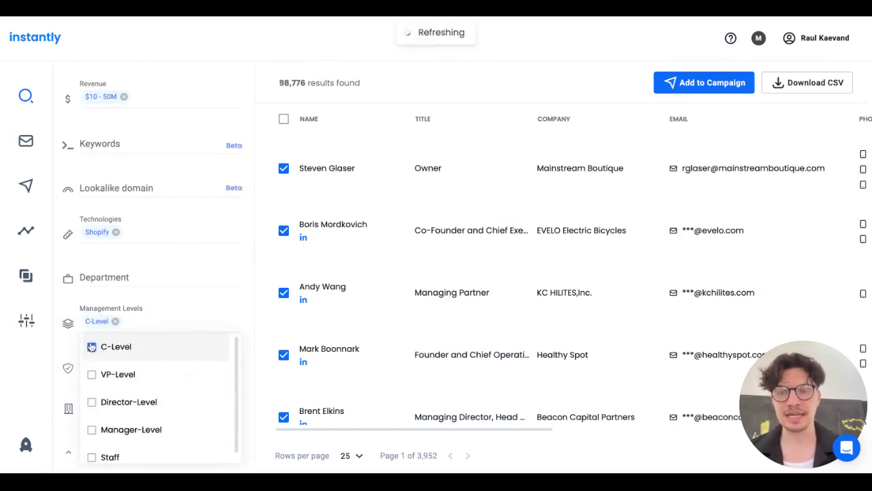
pyautogui.press('Escape')
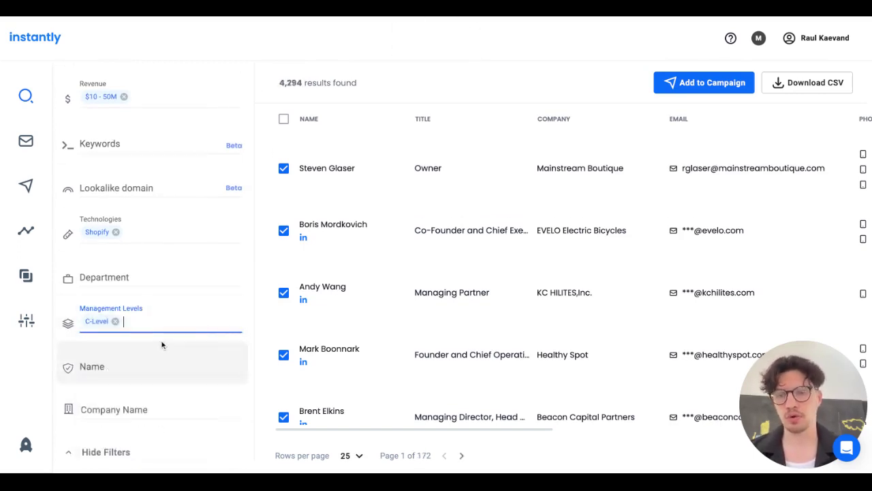
pyautogui.scroll(-2, 162, 345)
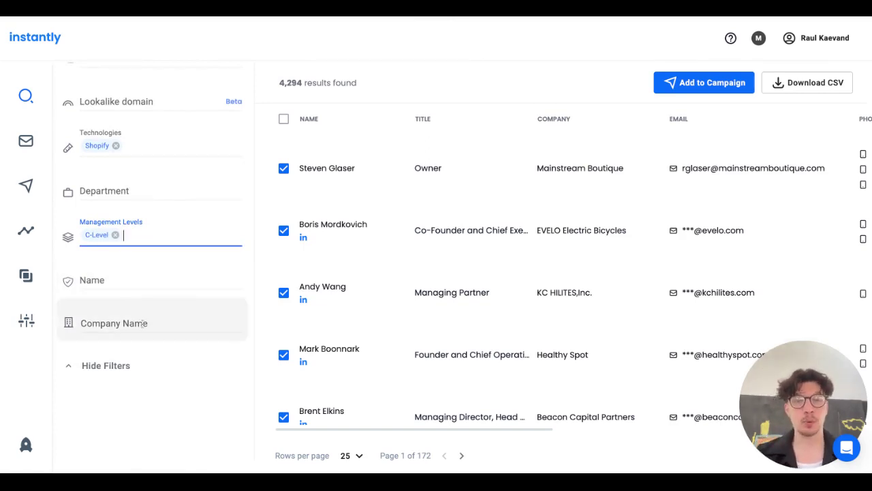
# Check the bulk row-selection options for the 4,294 results.
pyautogui.click(283, 119)
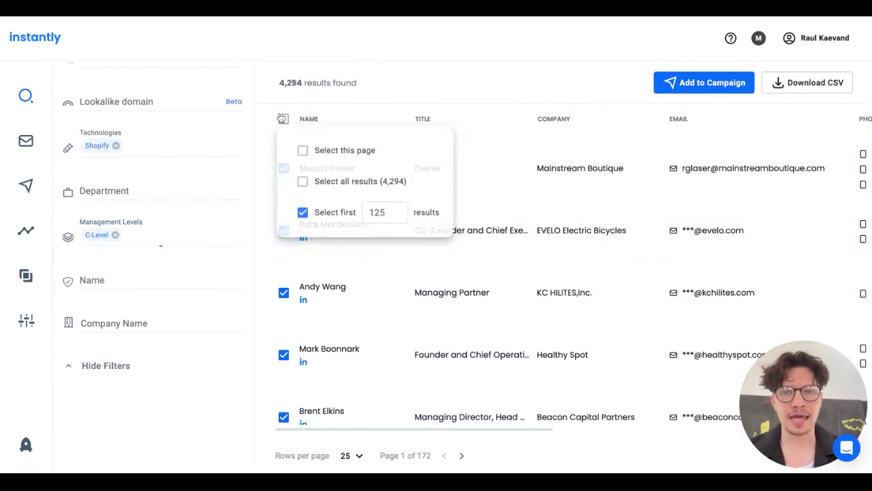
pyautogui.scroll(2, 201, 266)
pyautogui.scroll(5, 201, 266)
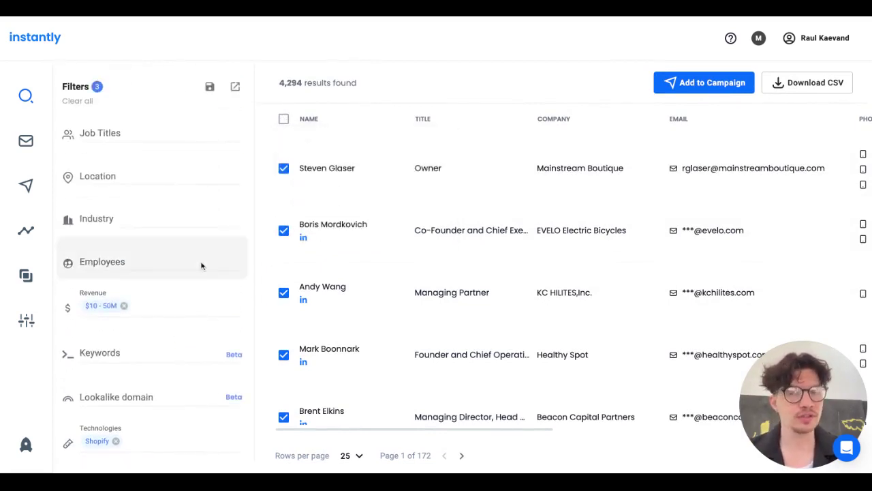
pyautogui.click(284, 118)
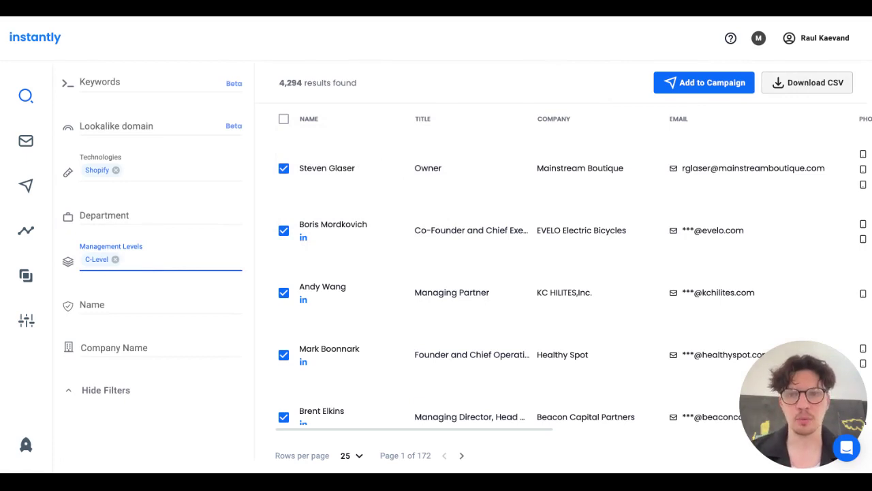
pyautogui.scroll(5, 220, 230)
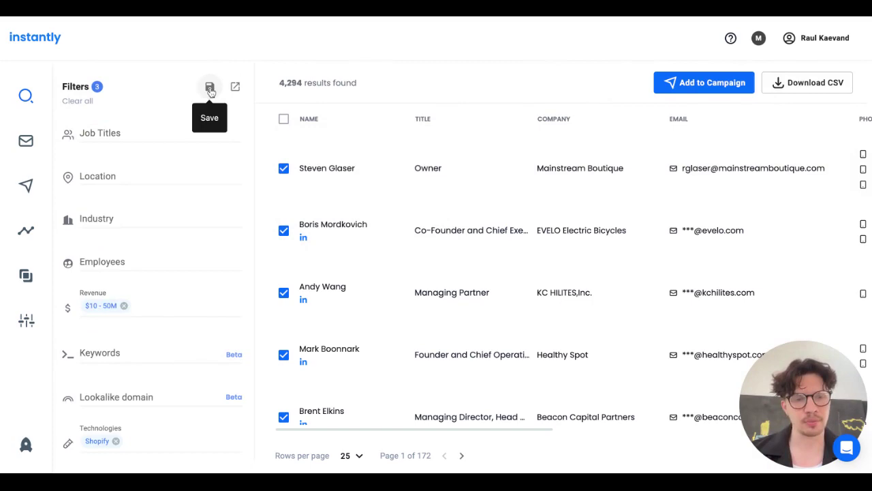
# Save the search as '$10M - 50M, C-Level, Shopify', clear filters, and reapply it.
pyautogui.click(210, 88)
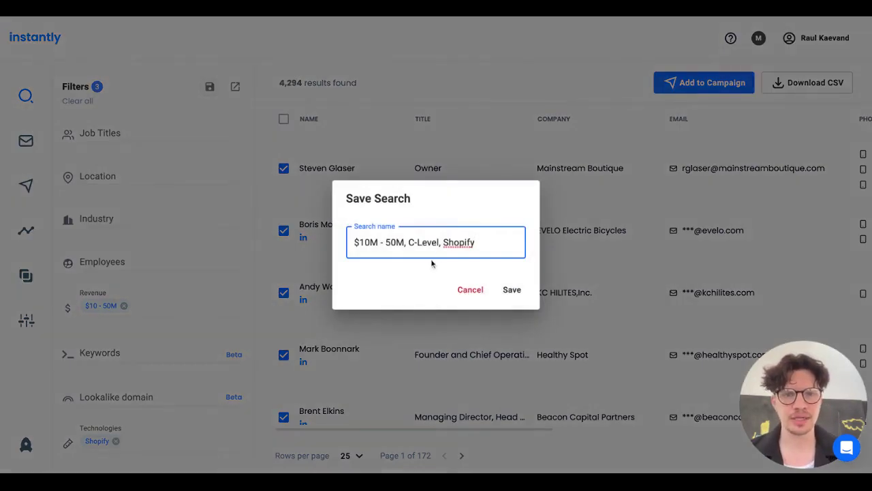
pyautogui.click(512, 290)
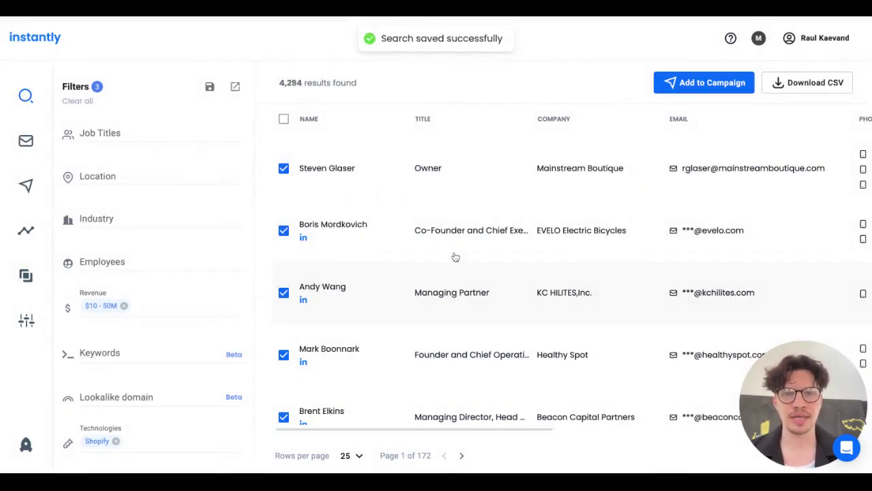
pyautogui.click(86, 102)
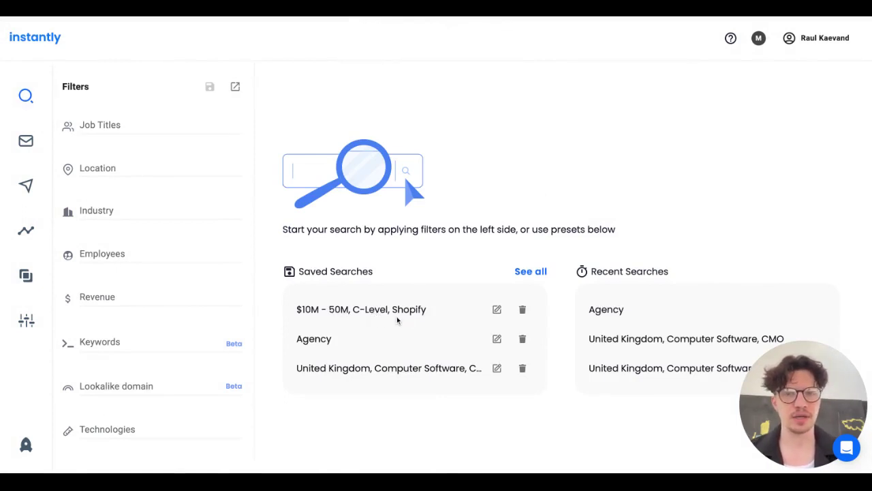
pyautogui.click(529, 273)
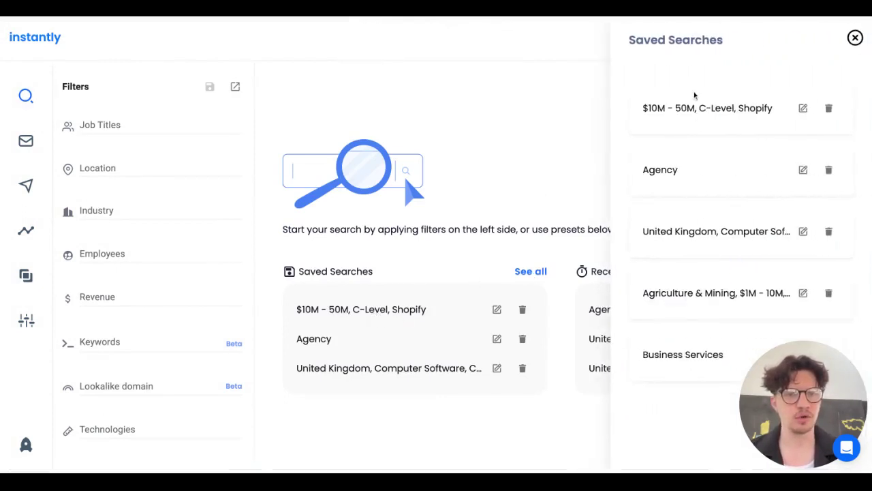
pyautogui.click(691, 113)
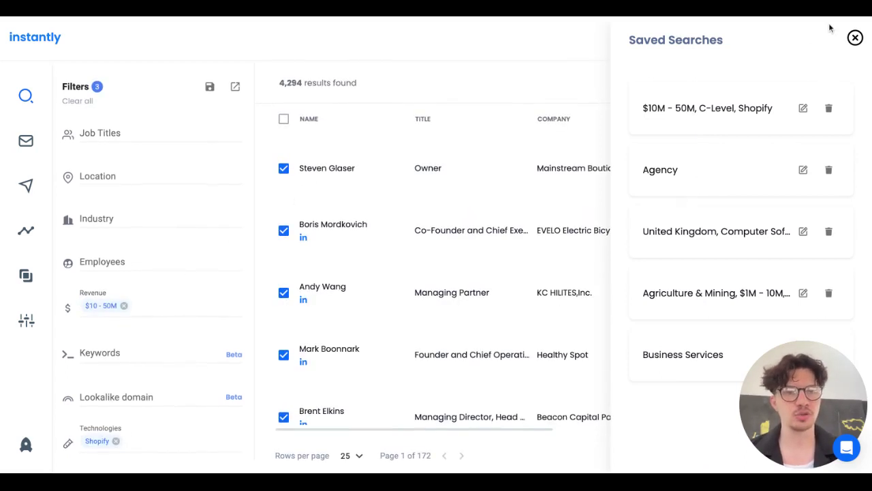
pyautogui.click(855, 38)
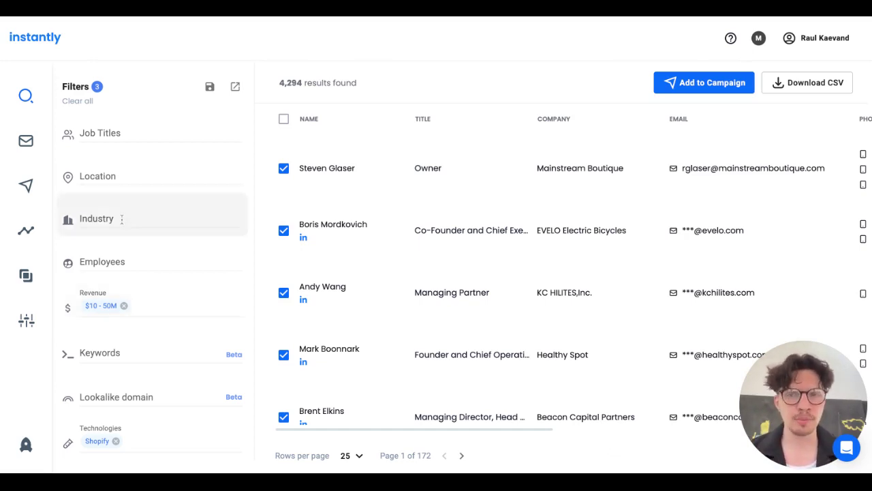
pyautogui.click(124, 133)
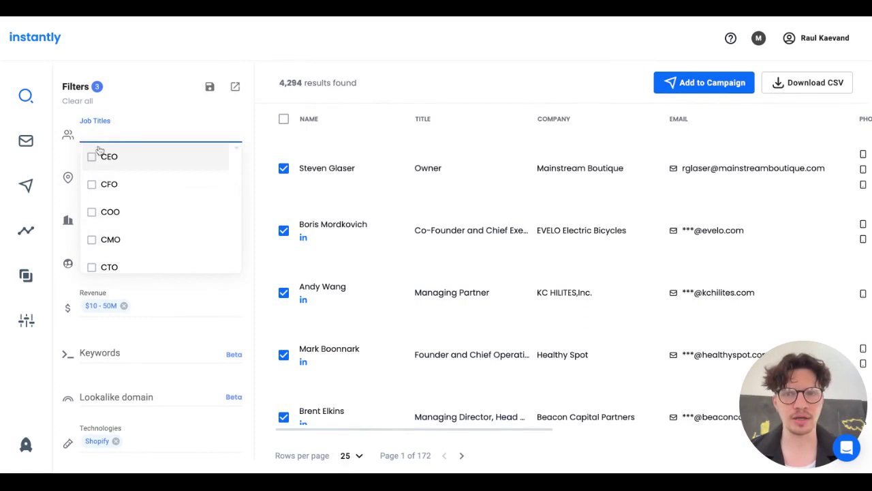
pyautogui.click(92, 159)
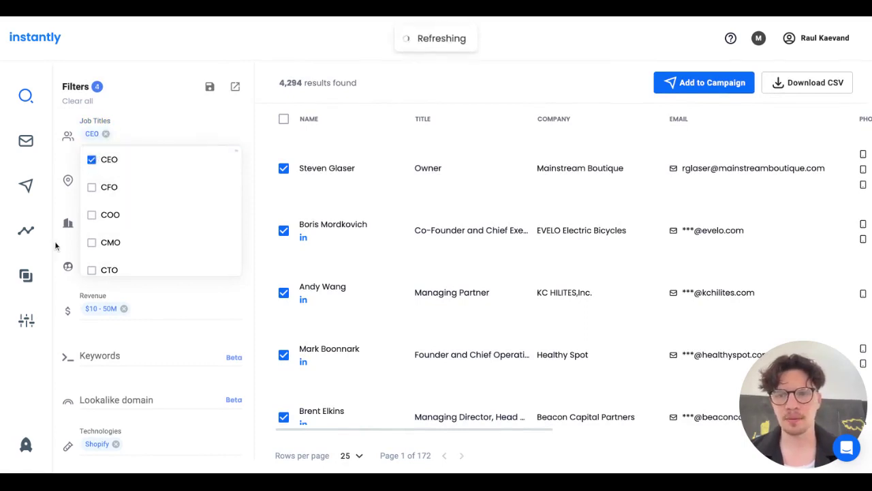
pyautogui.scroll(-5, 177, 345)
pyautogui.scroll(3, 177, 345)
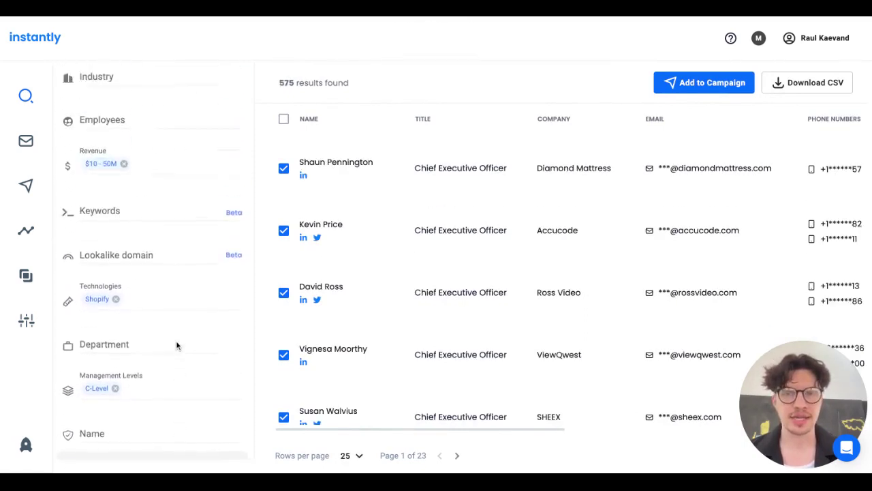
pyautogui.scroll(2, 176, 345)
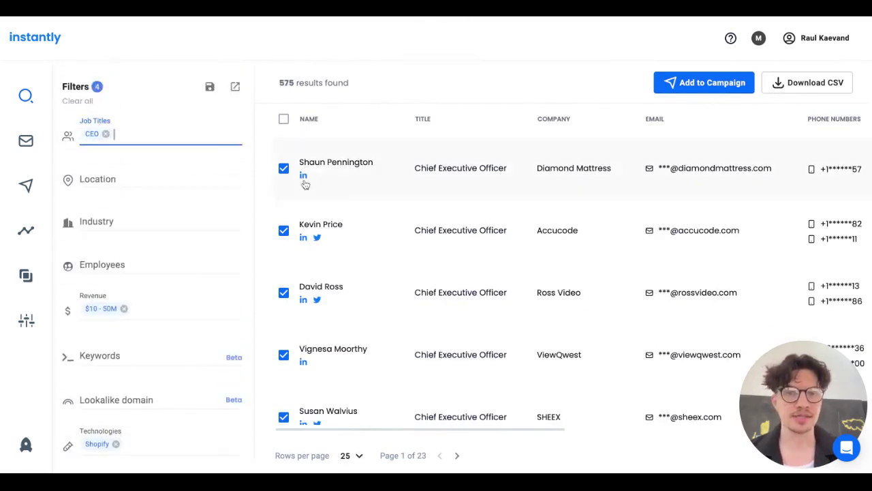
pyautogui.click(105, 135)
pyautogui.scroll(-2, 161, 335)
pyautogui.scroll(-3, 162, 334)
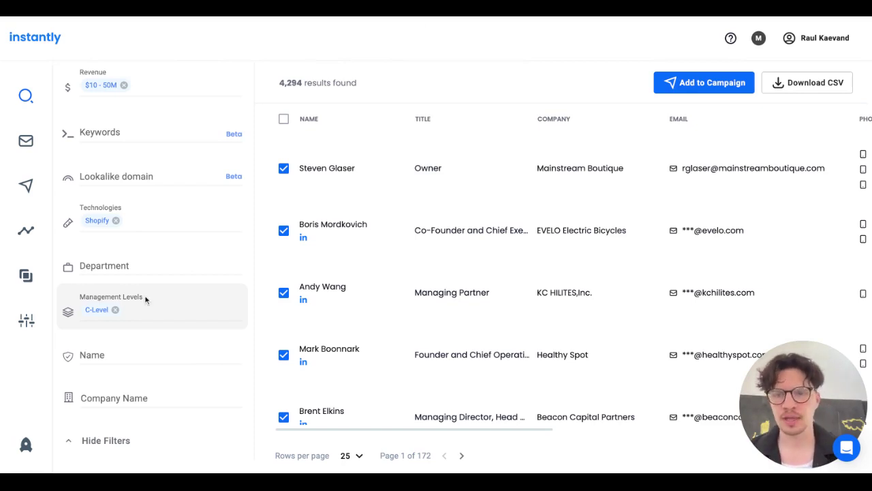
pyautogui.scroll(-1, 145, 299)
pyautogui.scroll(2, 146, 297)
pyautogui.scroll(2, 146, 298)
pyautogui.scroll(1, 129, 298)
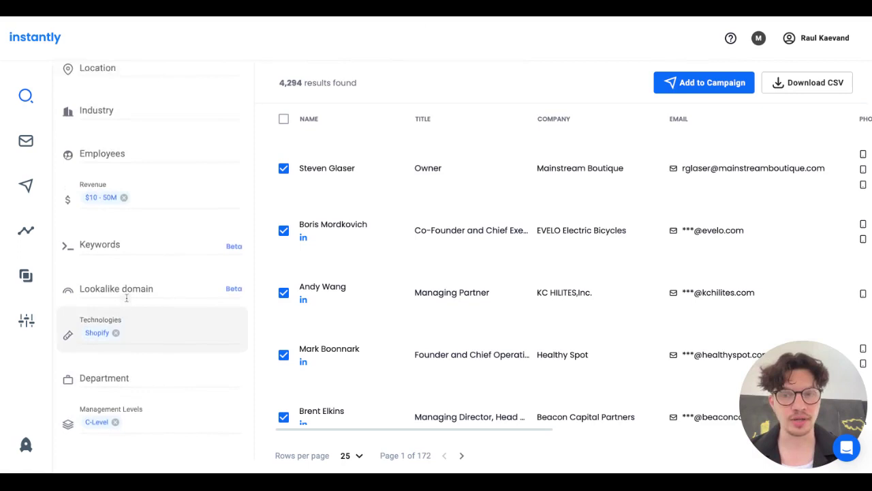
pyautogui.scroll(3, 126, 297)
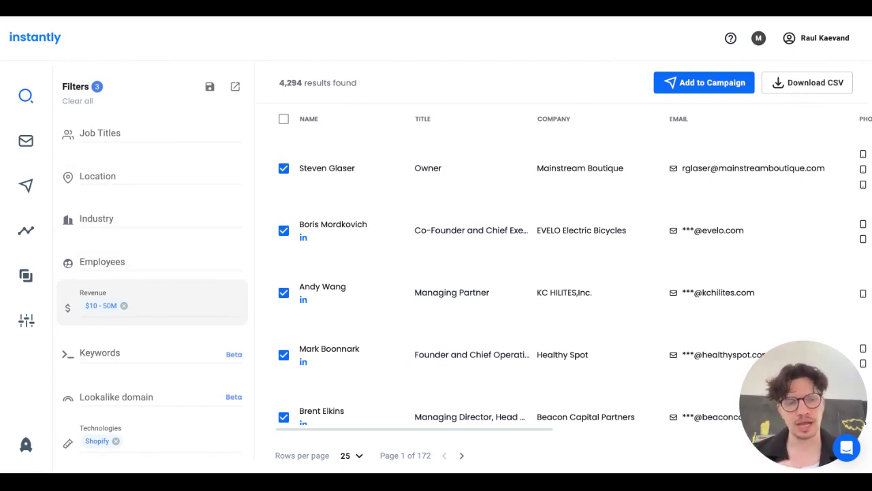
# Remove the $10–50M revenue chip, widening results to 58,028 Shopify C-level leads.
pyautogui.click(123, 306)
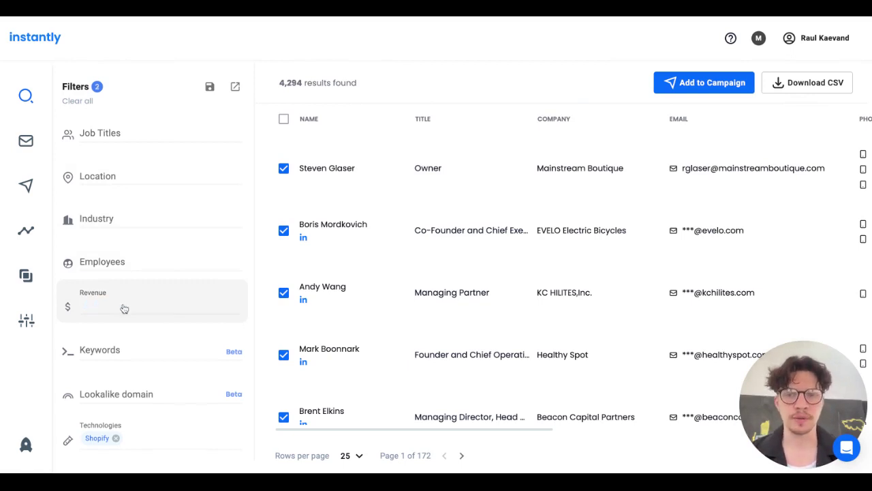